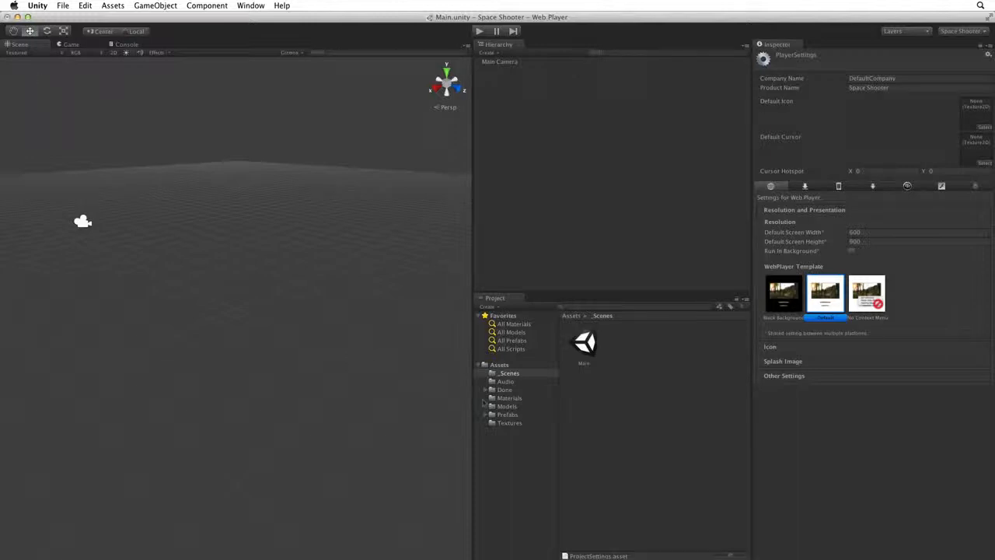
- Place the vehicle_playerShip model from the Models folder into the scene hierarchy and frame it in the Scene view
click(494, 409)
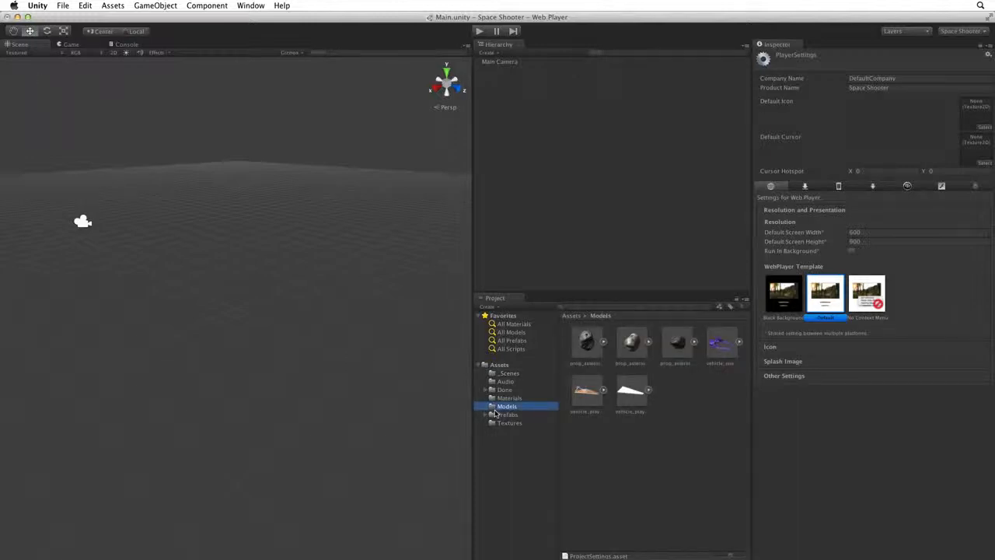
click(588, 394)
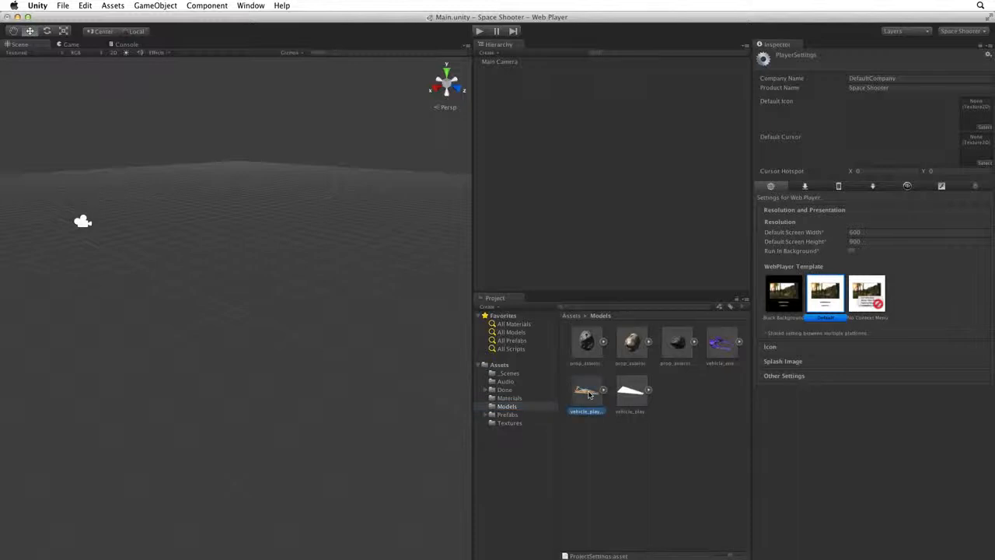
drag(588, 394, 599, 239)
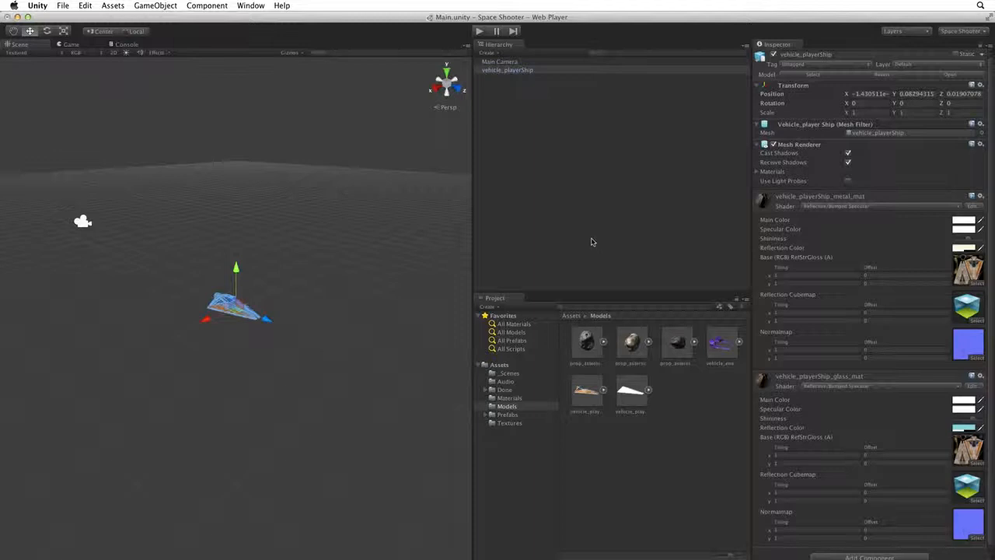
click(86, 6)
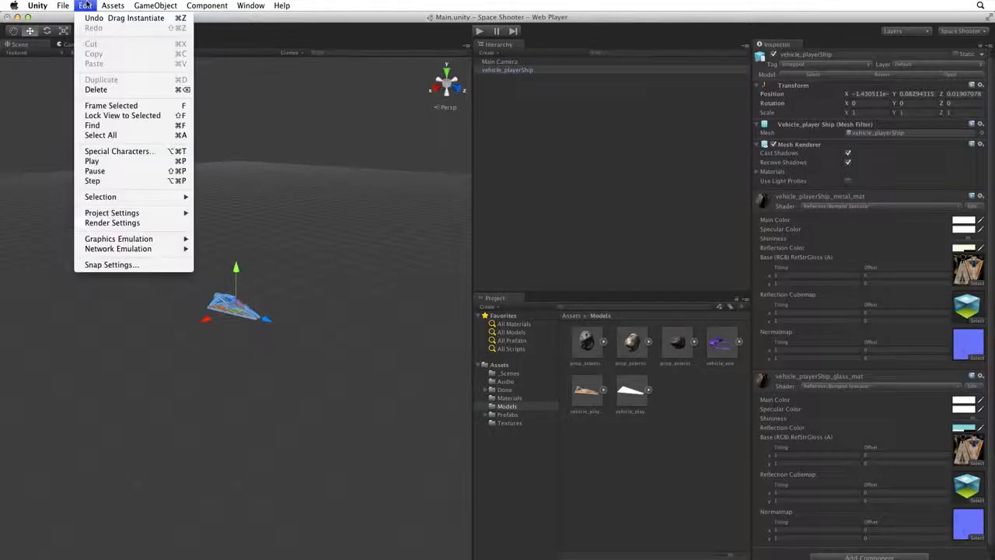
click(114, 106)
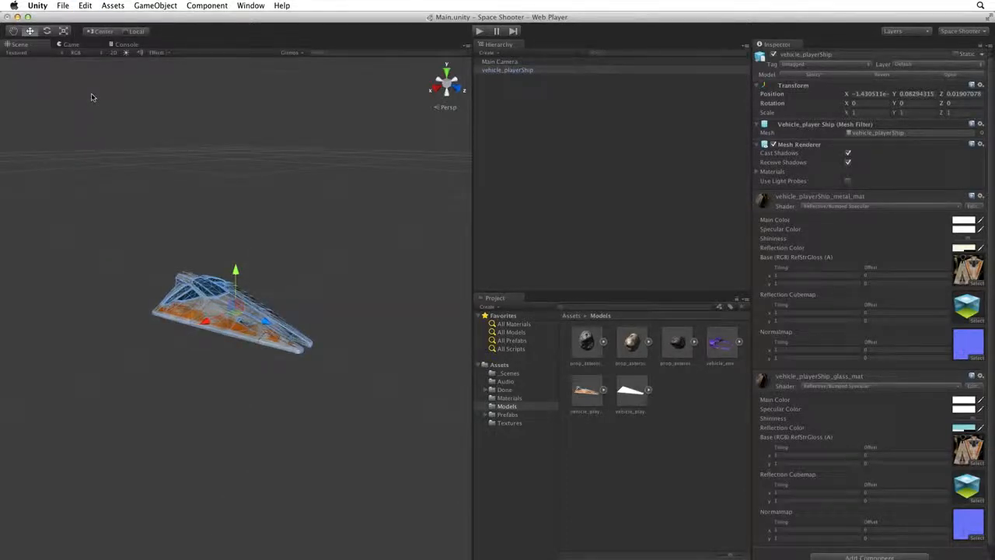
- Rename the vehicle_playerShip object in the hierarchy as Player
click(506, 71)
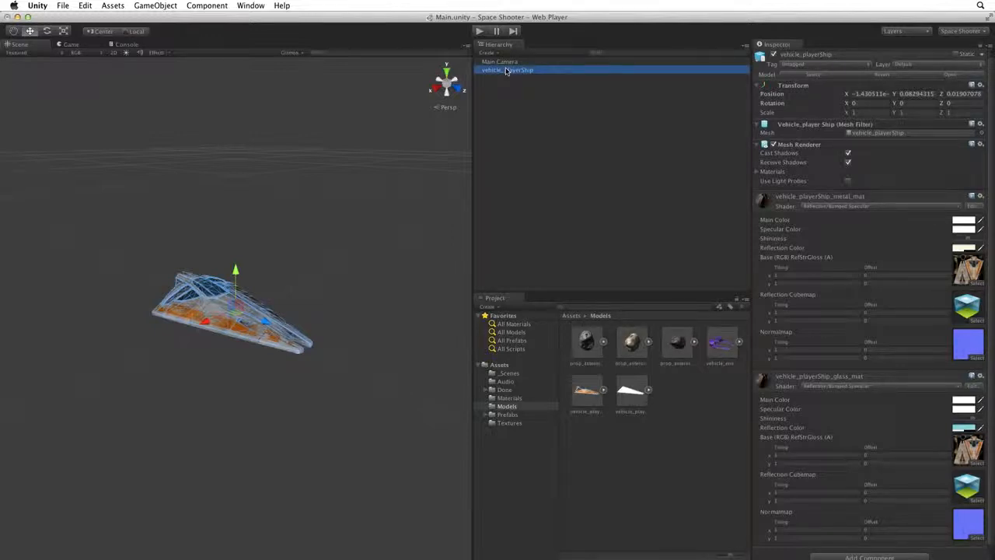
key(Return)
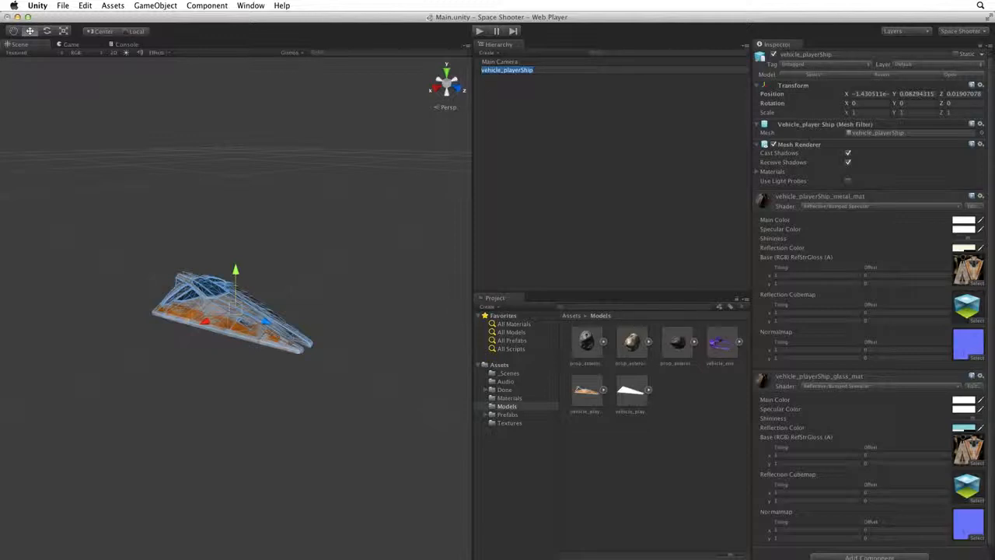
text(Player)
key(Return)
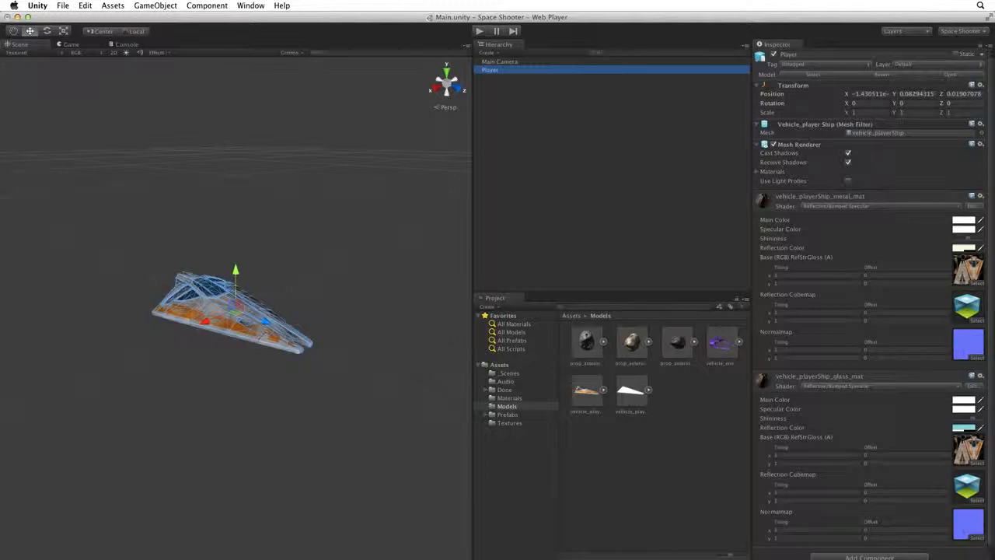
- Reset the Player object's Transform to the origin
click(980, 84)
click(980, 85)
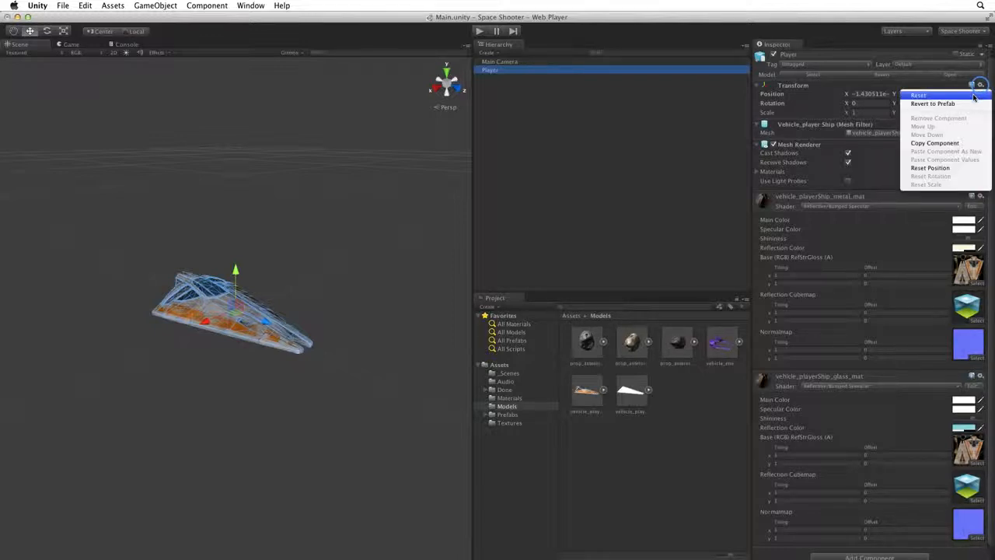
click(974, 96)
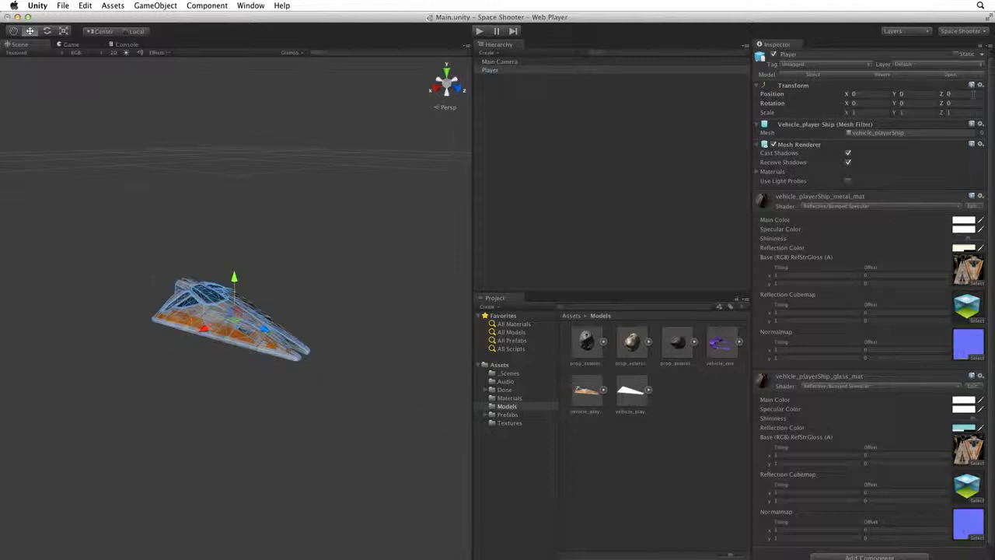
- Collapse the Player's two material sections, add a Rigidbody component and turn off Use Gravity
click(882, 379)
click(875, 196)
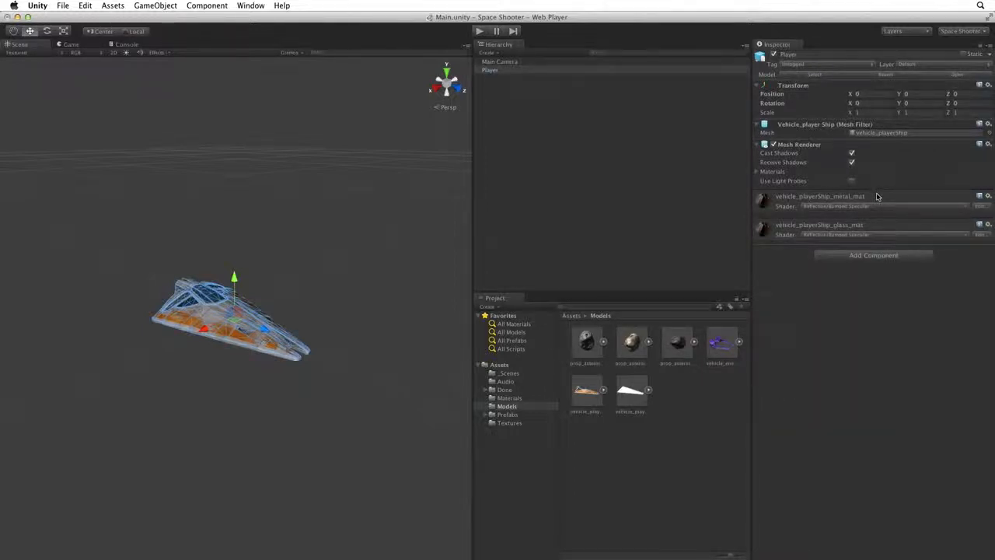
click(891, 258)
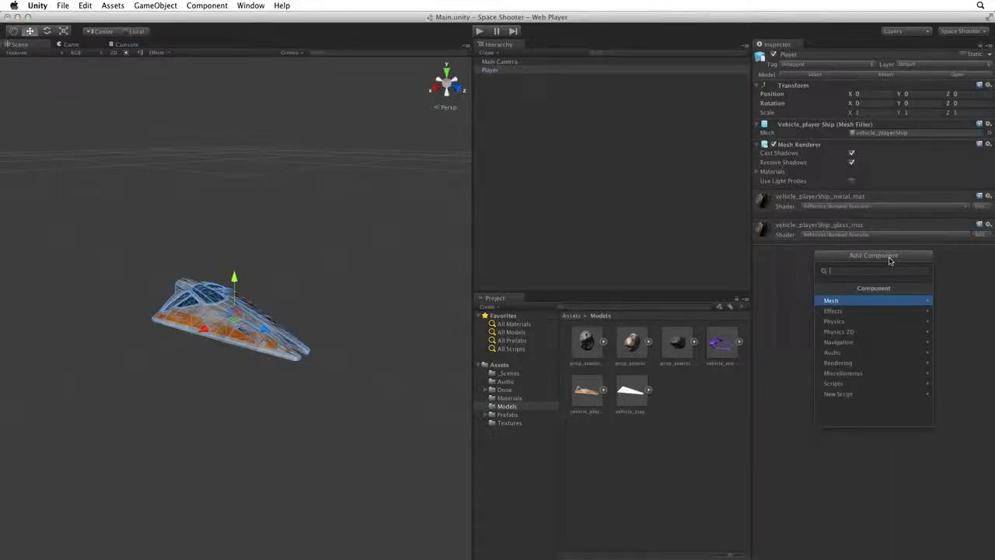
click(870, 328)
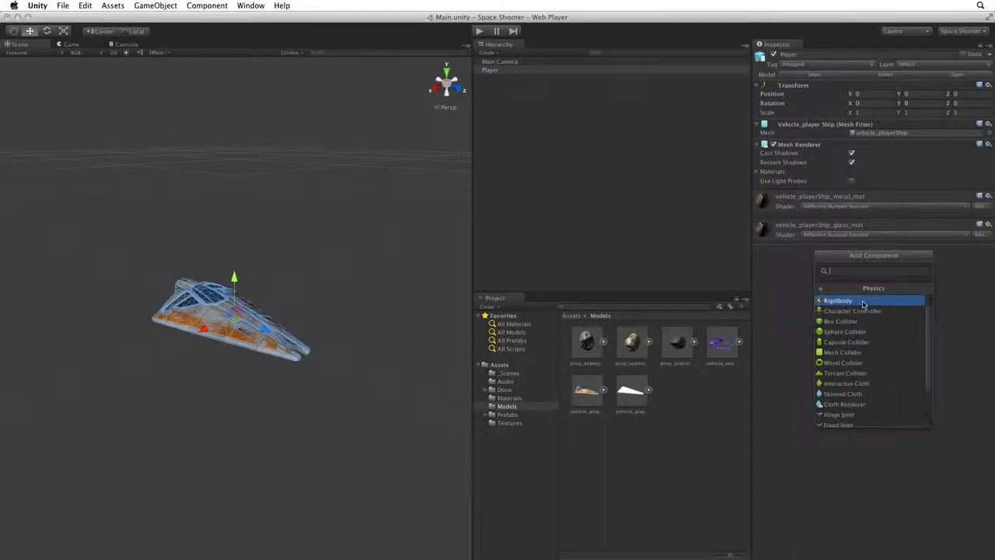
click(863, 302)
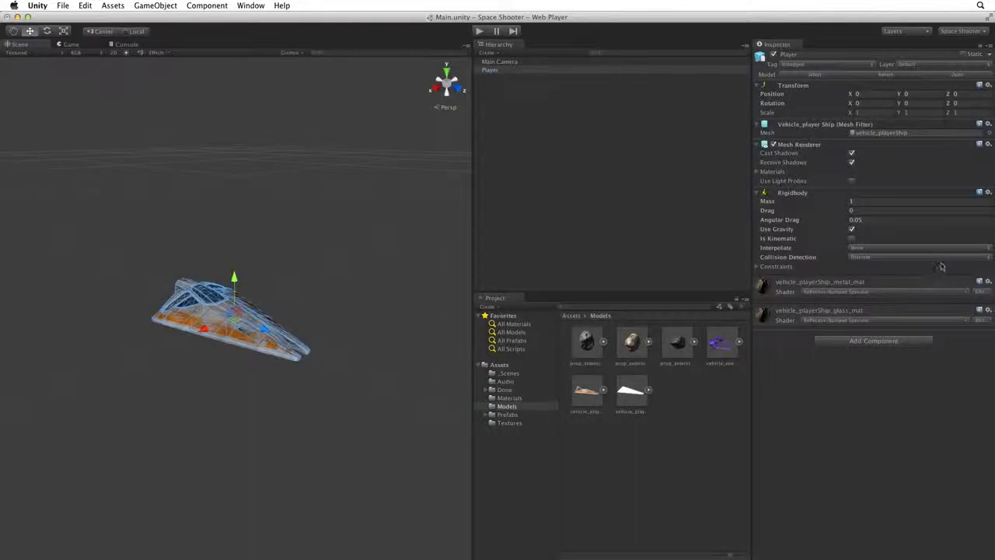
click(853, 230)
- Add a Capsule Collider to the Player and set its direction to Z-Axis
click(883, 342)
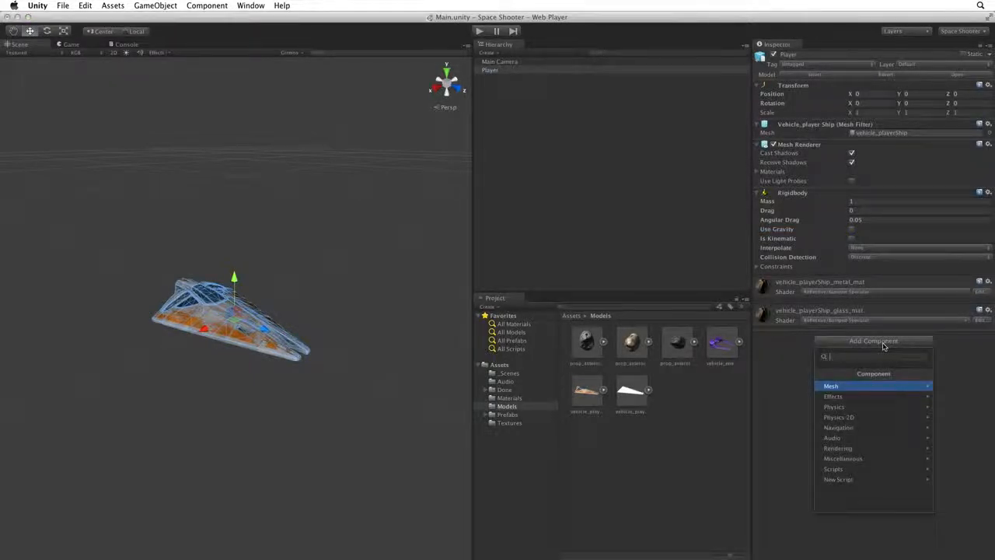
click(874, 409)
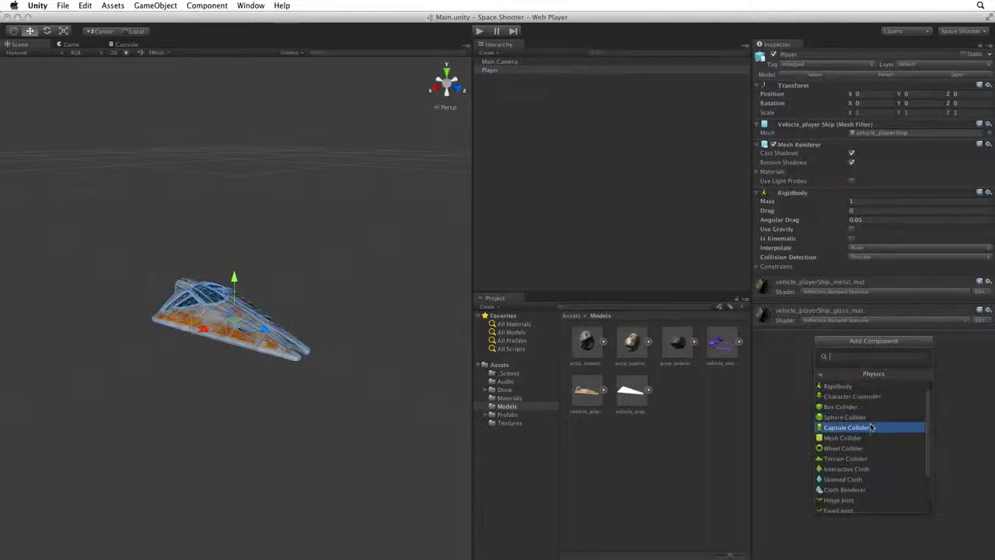
click(872, 427)
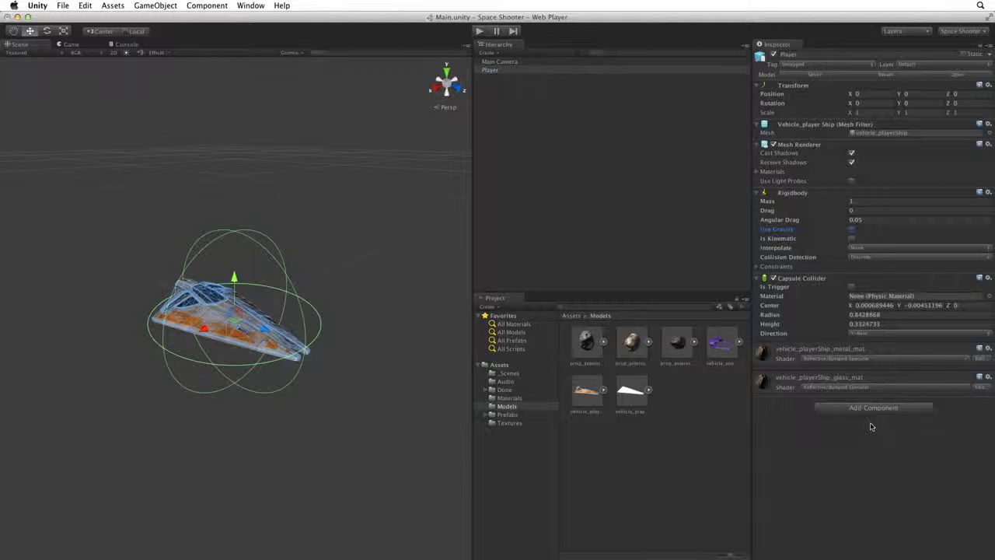
click(868, 334)
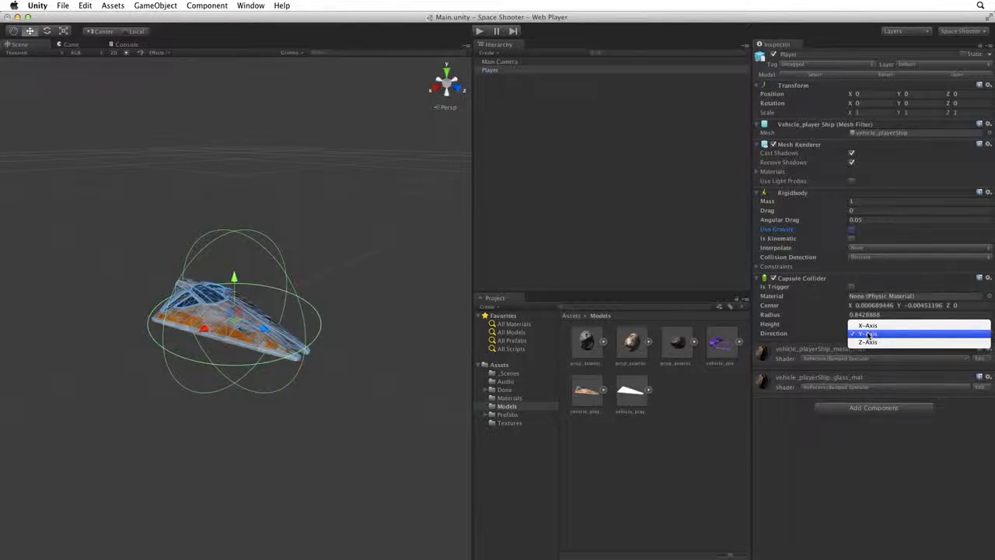
click(868, 342)
- Fit the Capsule Collider to the ship seen from above, with radius 0.51 and height 1.62
mouse_move(776, 315)
mouse_down()
mouse_move(813, 323)
mouse_move(793, 323)
mouse_up()
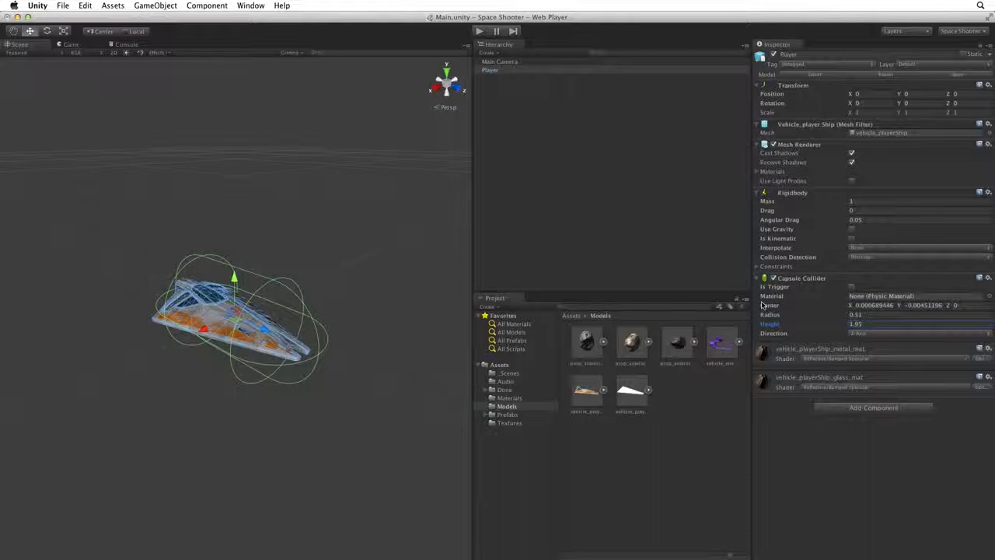
click(446, 73)
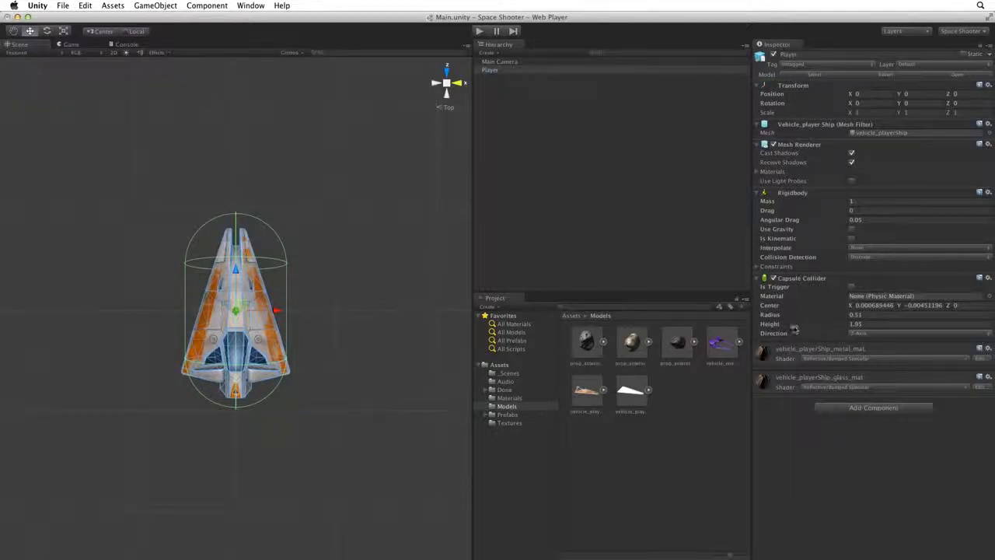
click(778, 326)
drag(778, 326, 770, 328)
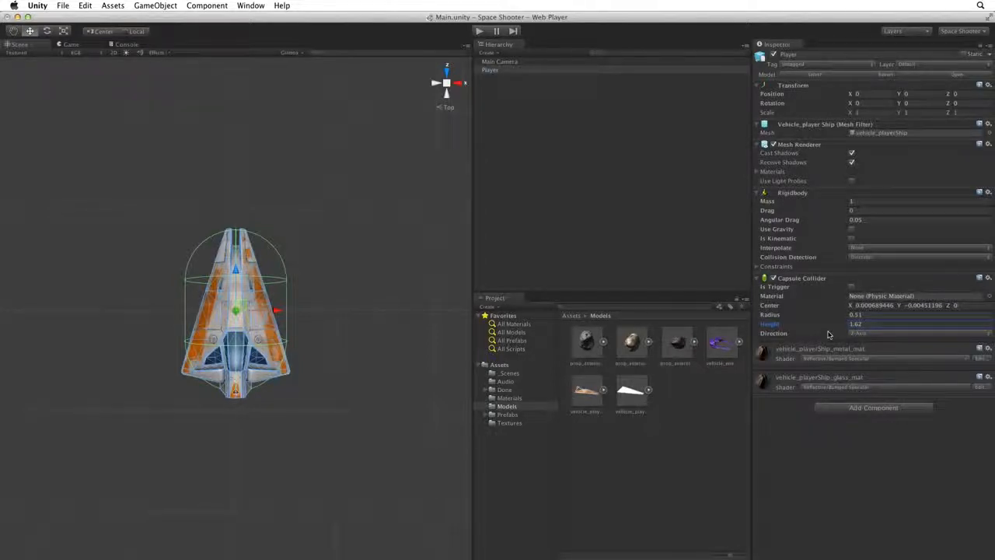
- Replace the Player's Capsule Collider with a Mesh Collider
click(859, 409)
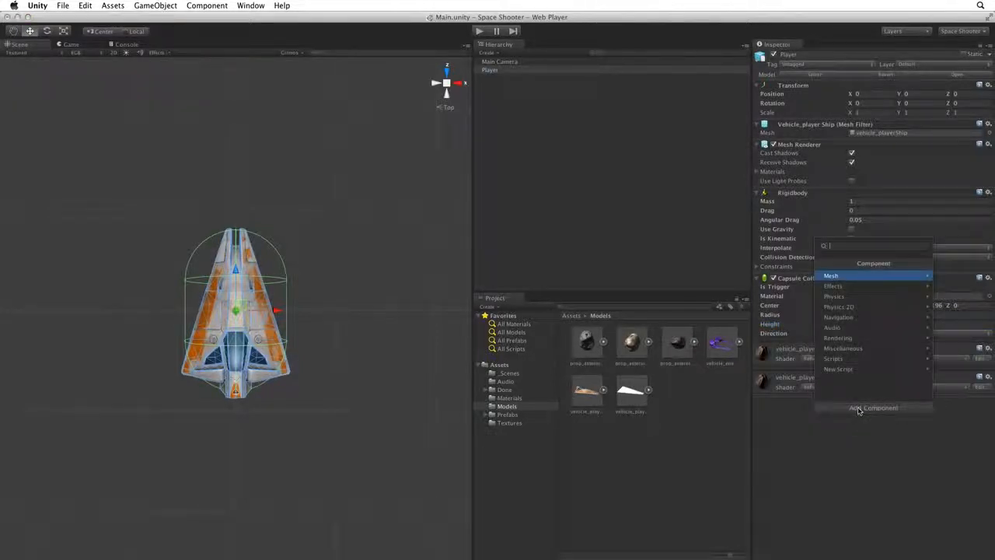
click(841, 297)
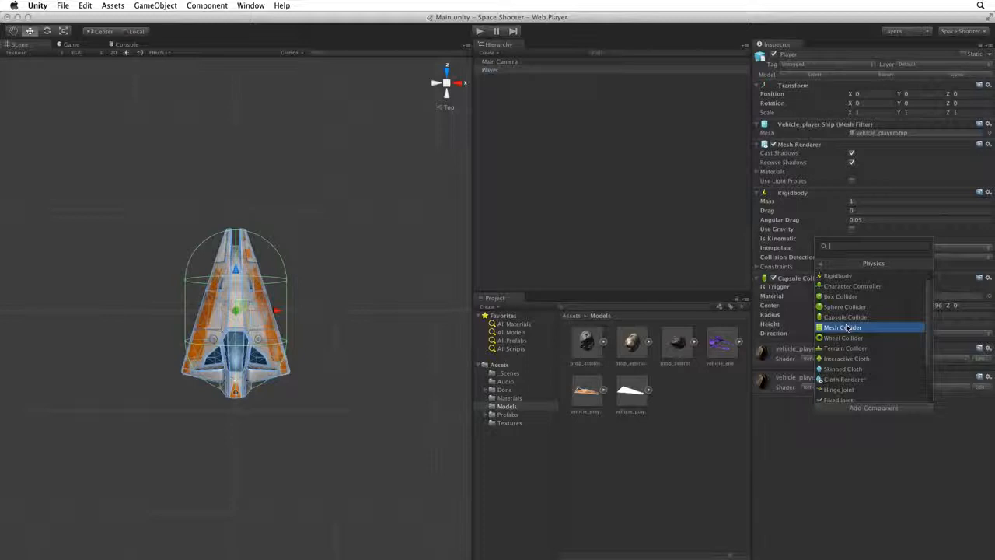
click(847, 327)
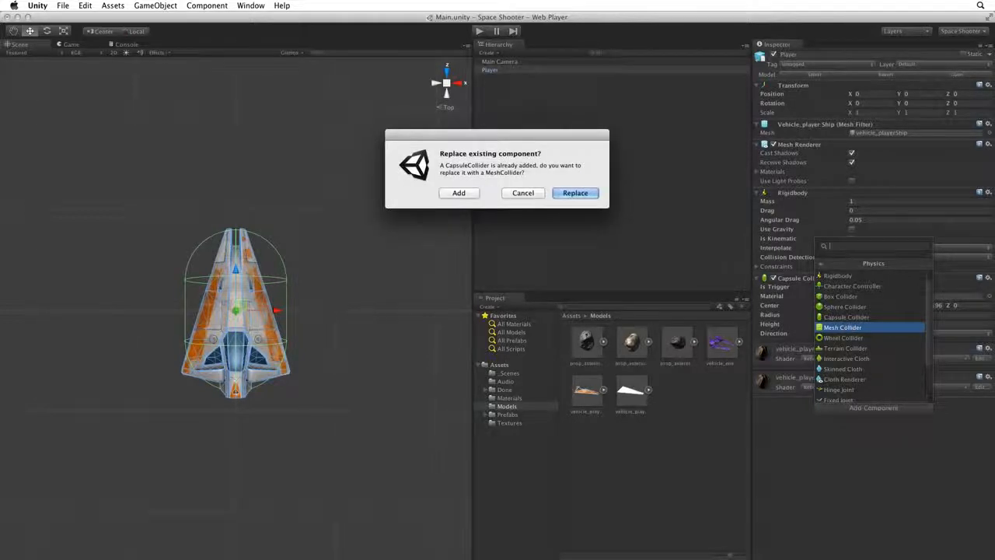
click(584, 194)
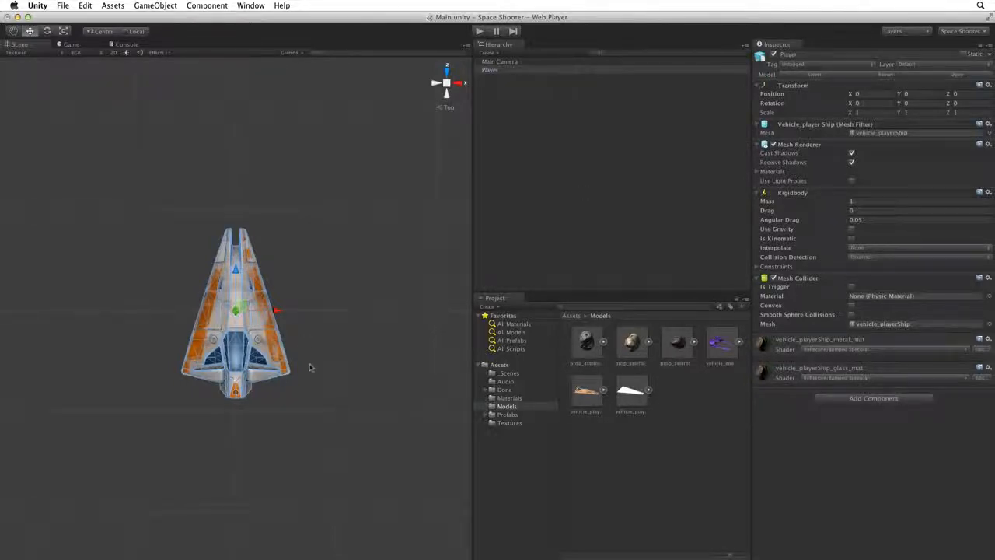
- Turn off the Player's Mesh Renderer and examine the Mesh Collider's wireframe around the ship
alt+drag(322, 368, 160, 187)
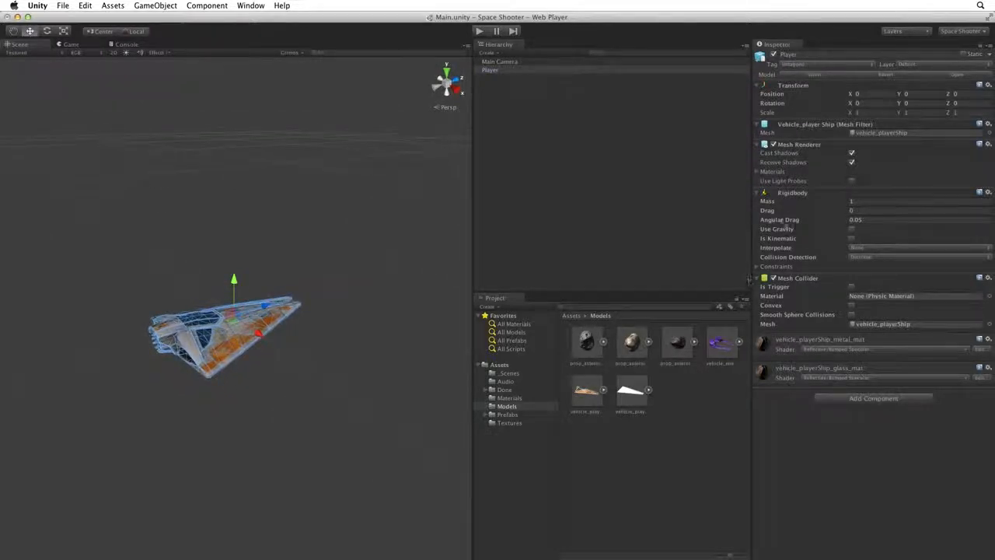
click(774, 145)
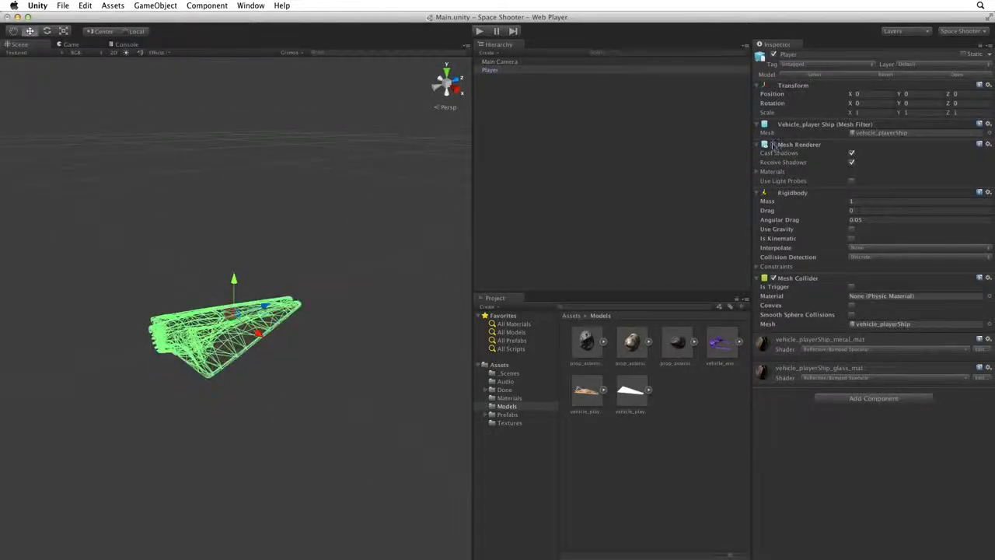
alt+drag(255, 294, 322, 329)
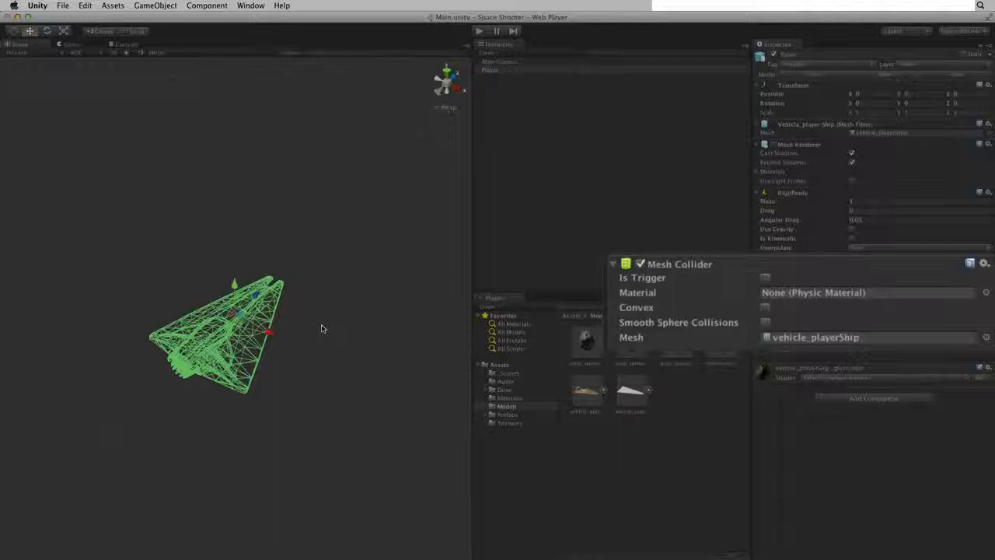
- Assign the simplified player_ship_collider mesh from the Models folder to the Player's Mesh Collider
click(878, 326)
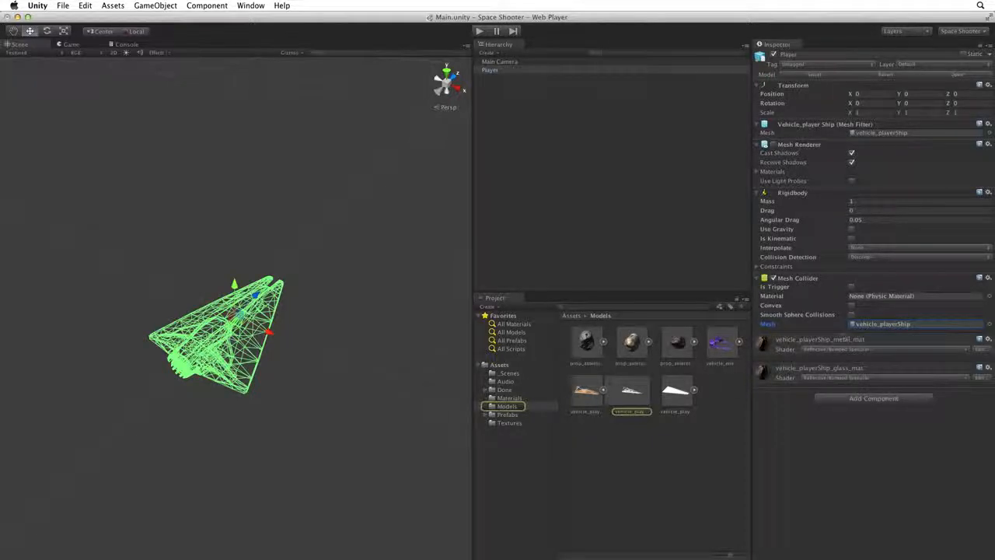
click(694, 389)
click(727, 391)
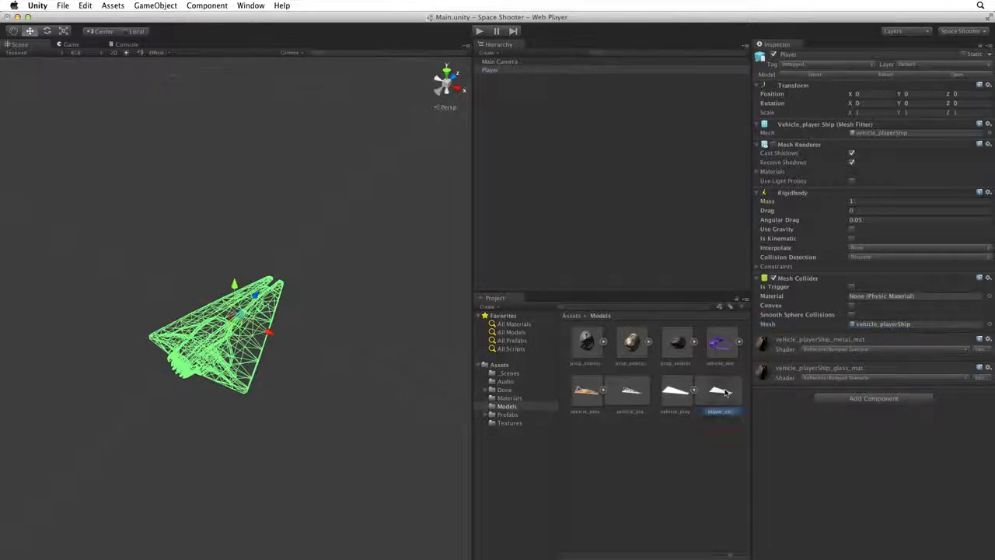
drag(727, 392, 885, 326)
alt+drag(342, 405, 311, 372)
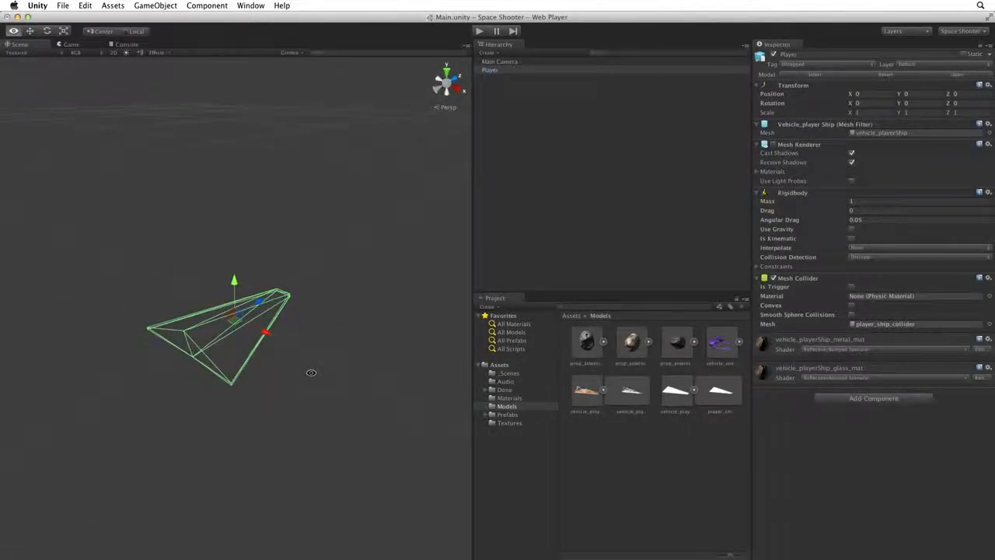
- Turn the Player's Mesh Renderer back on and enable Is Trigger on the Mesh Collider
click(772, 145)
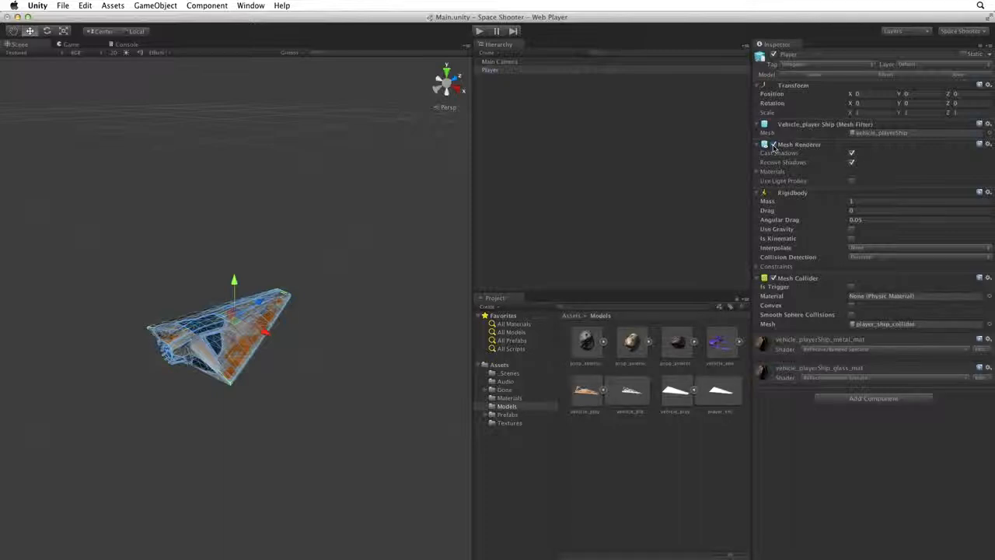
click(852, 287)
- Add the engines_player prefab from the Prefabs/VFX/Engines folder to the scene as a child of the Player
click(483, 417)
click(493, 423)
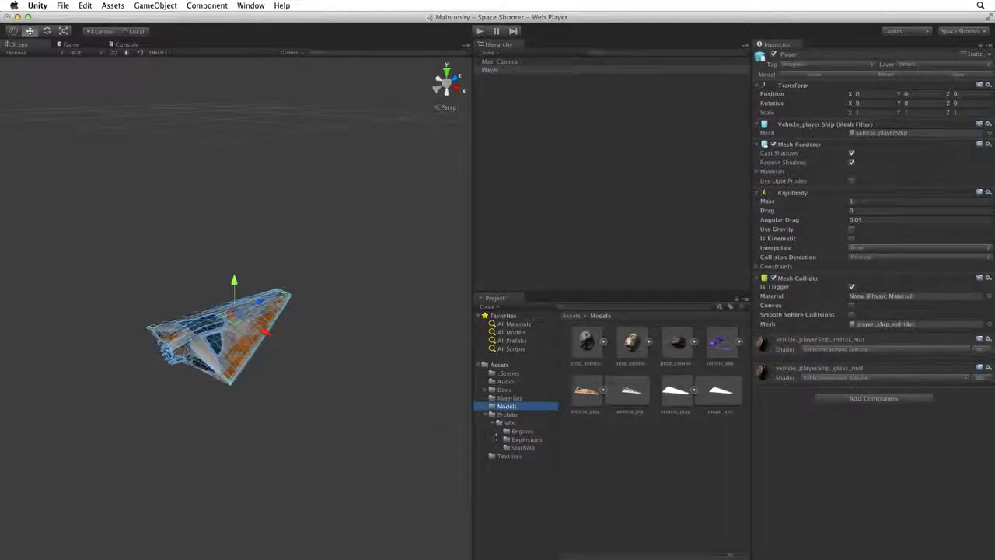
click(504, 432)
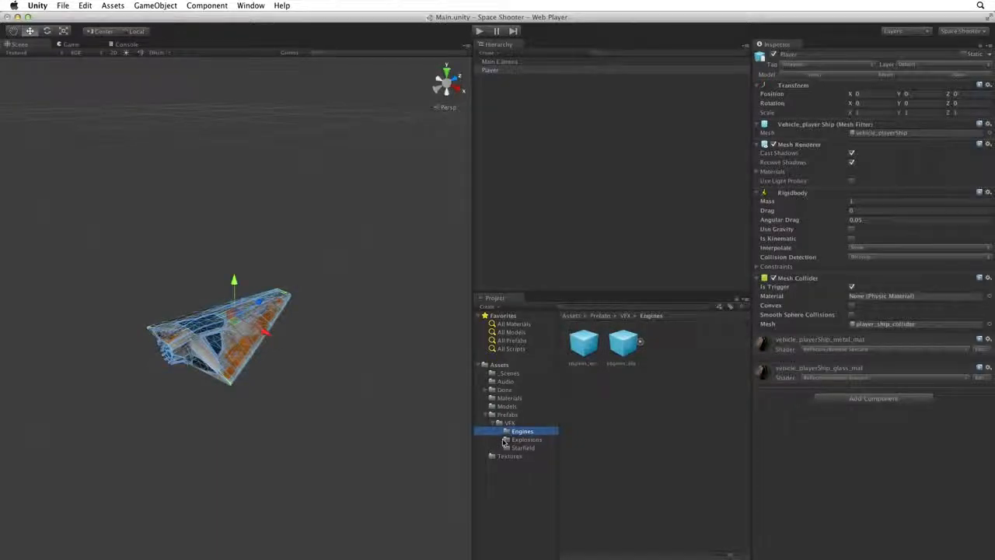
click(625, 362)
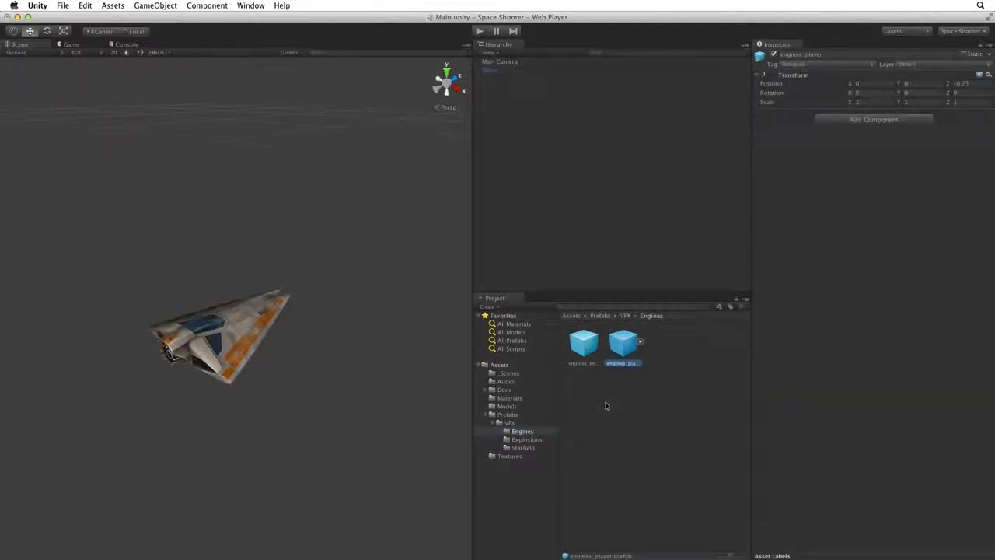
click(489, 70)
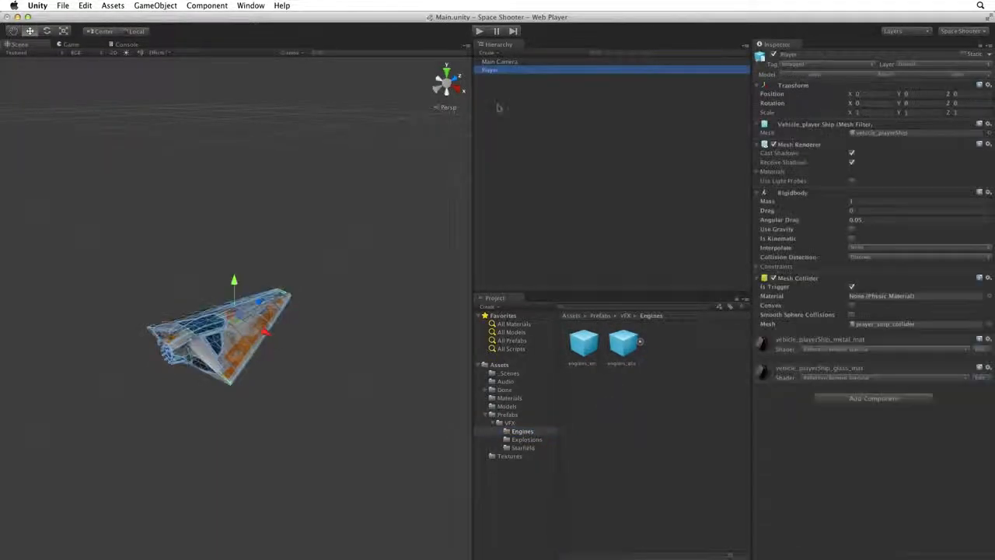
drag(624, 350, 534, 71)
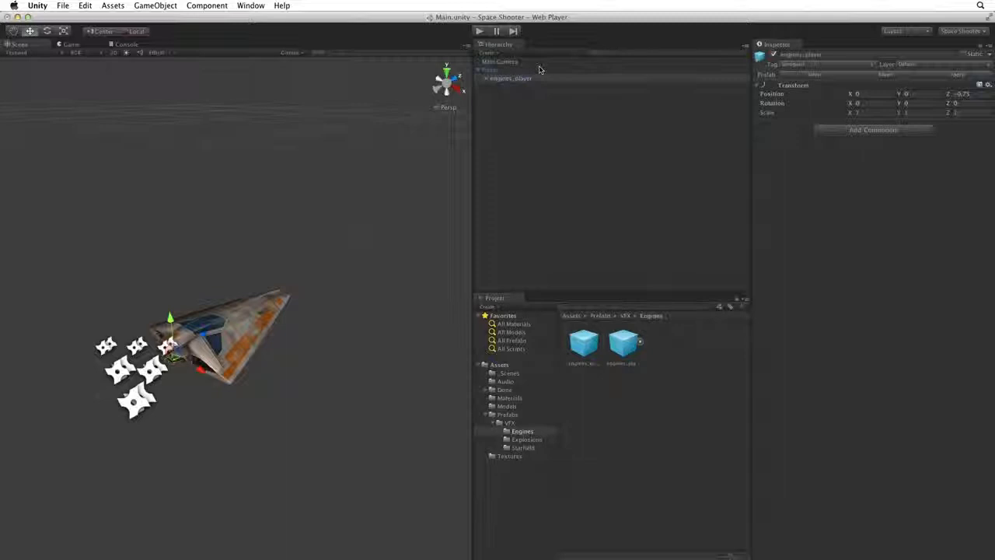
- Select both engine particle systems, part_jet_core and part_jet_flare, under engines_player and examine their effect behind the ship
click(485, 78)
click(528, 95)
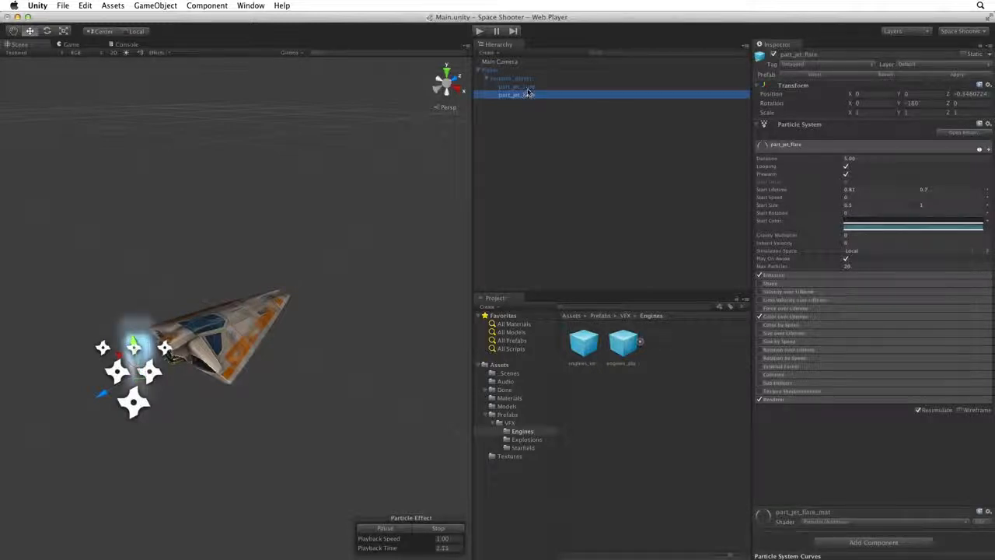
shift+click(521, 86)
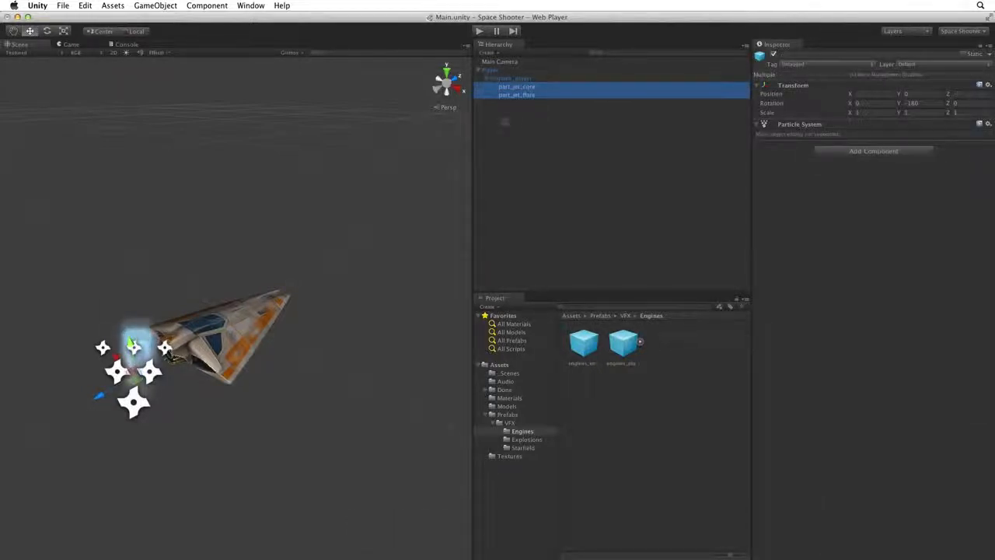
alt+drag(304, 241, 373, 159)
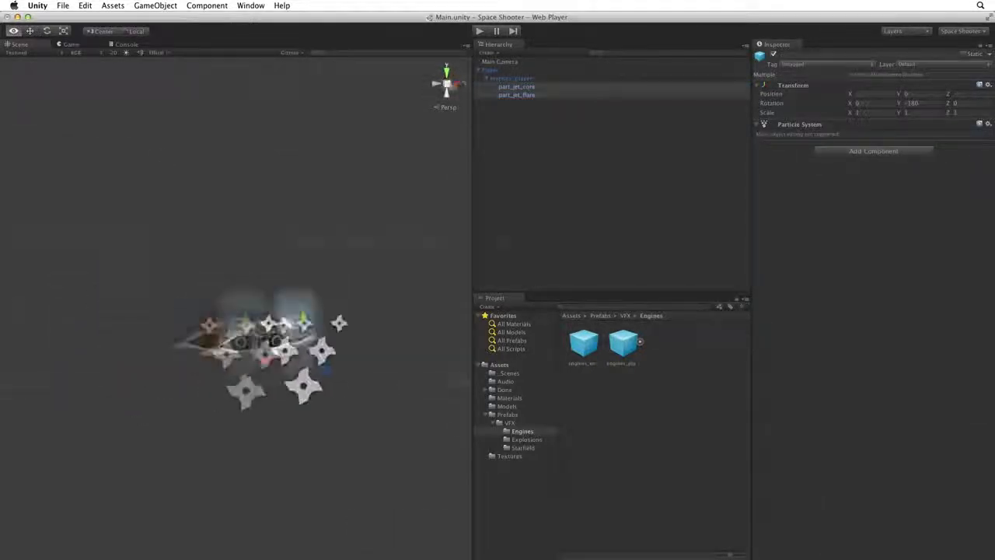
alt+drag(404, 210, 209, 255)
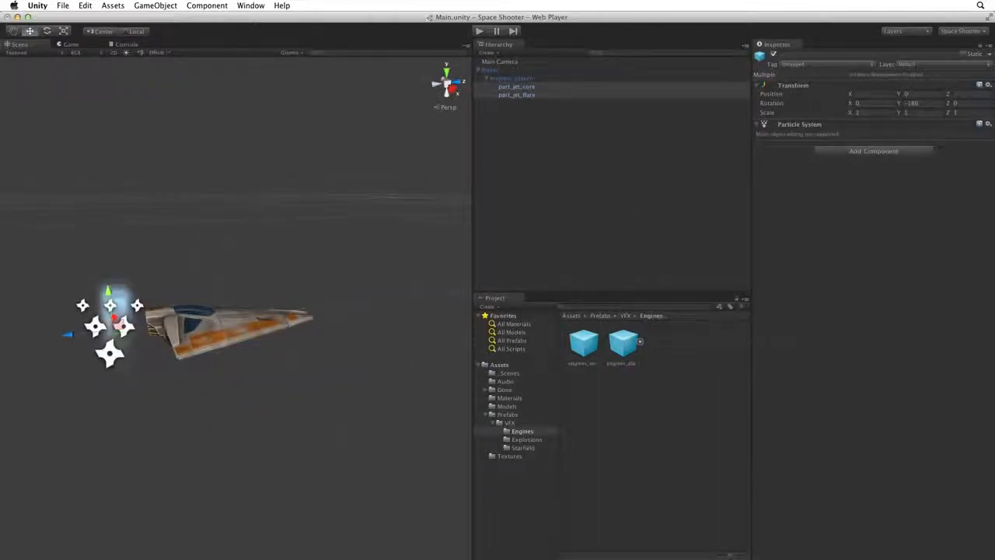
- View the ship from the top and reduce the size of the 3D gizmo icons in the Scene view
click(447, 72)
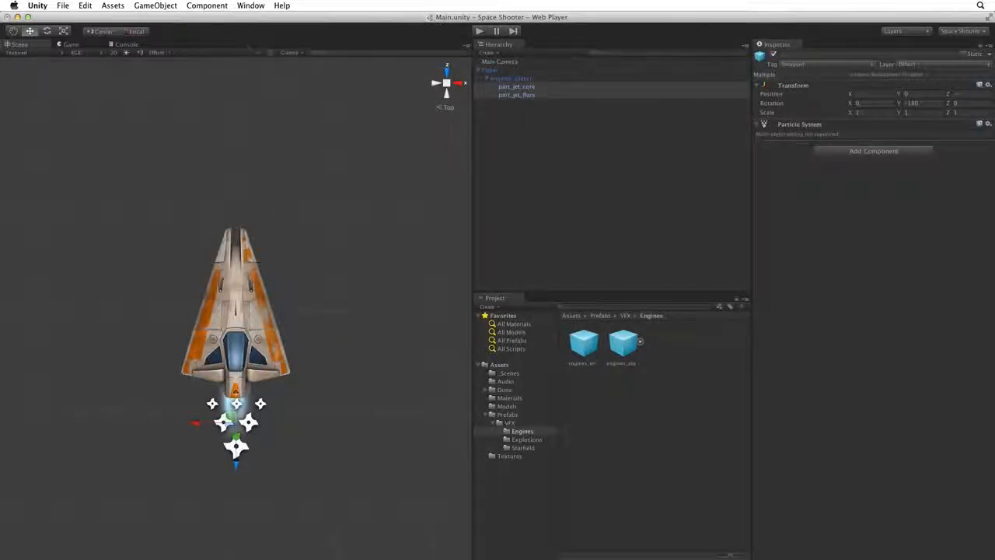
click(290, 52)
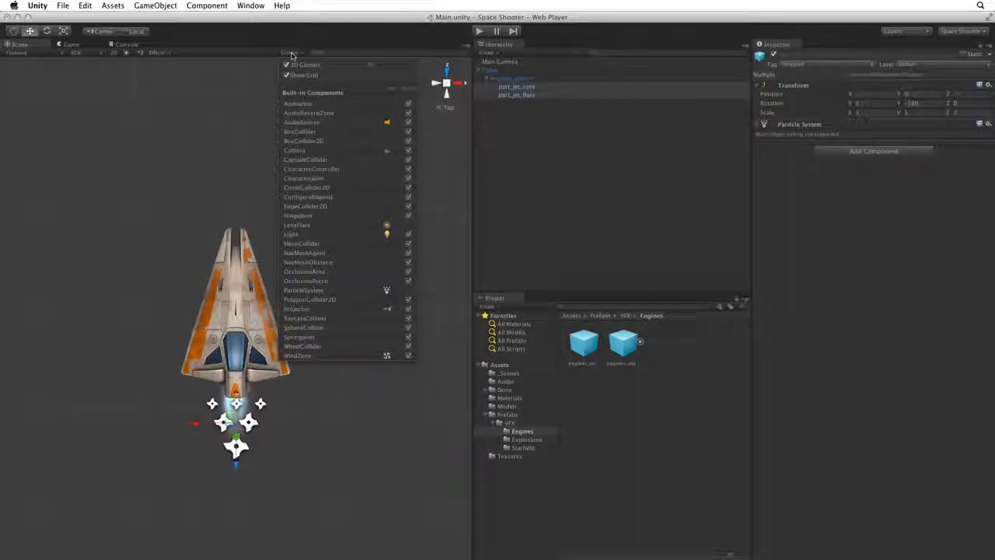
drag(370, 65, 359, 67)
click(302, 55)
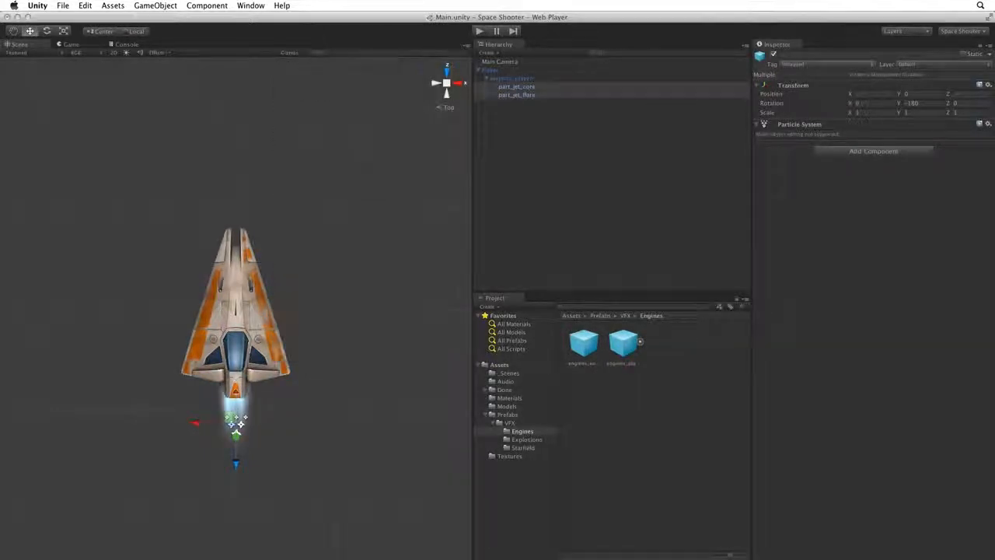